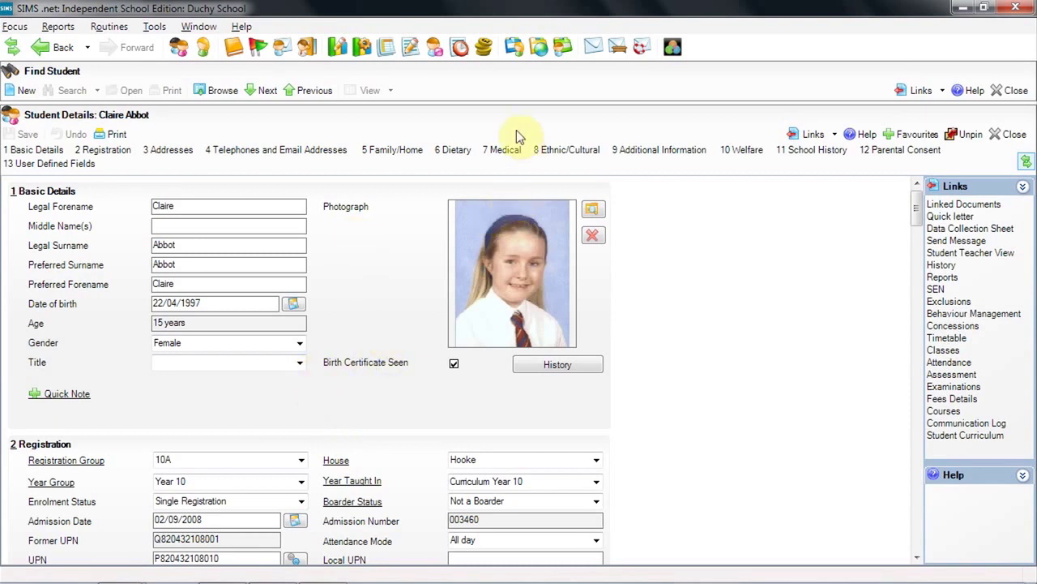
In the student's medical section, view the members of the Gluten free dietary needs group and close the group record.
left_click(502, 152)
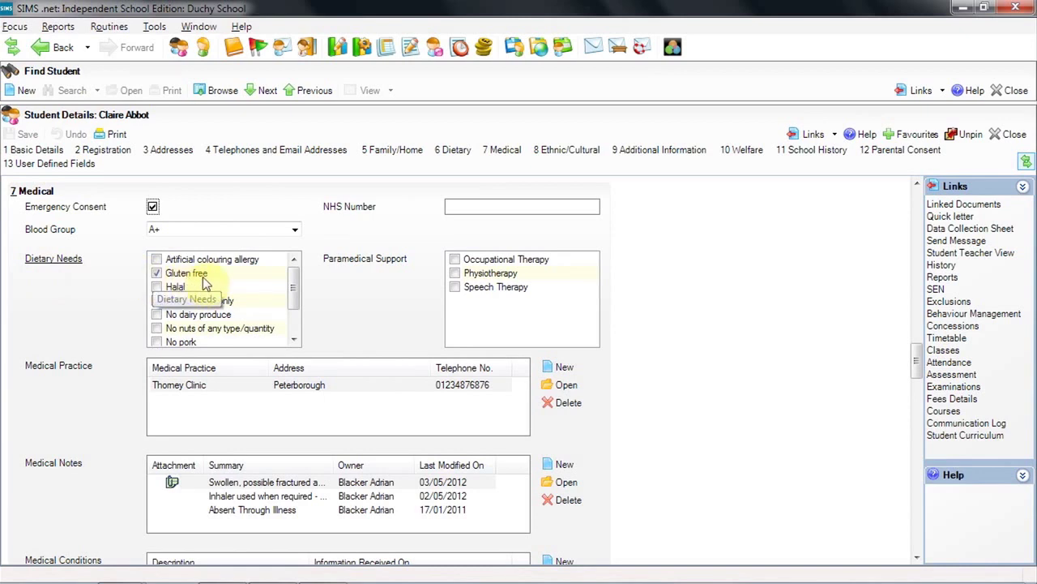
left_click(48, 266)
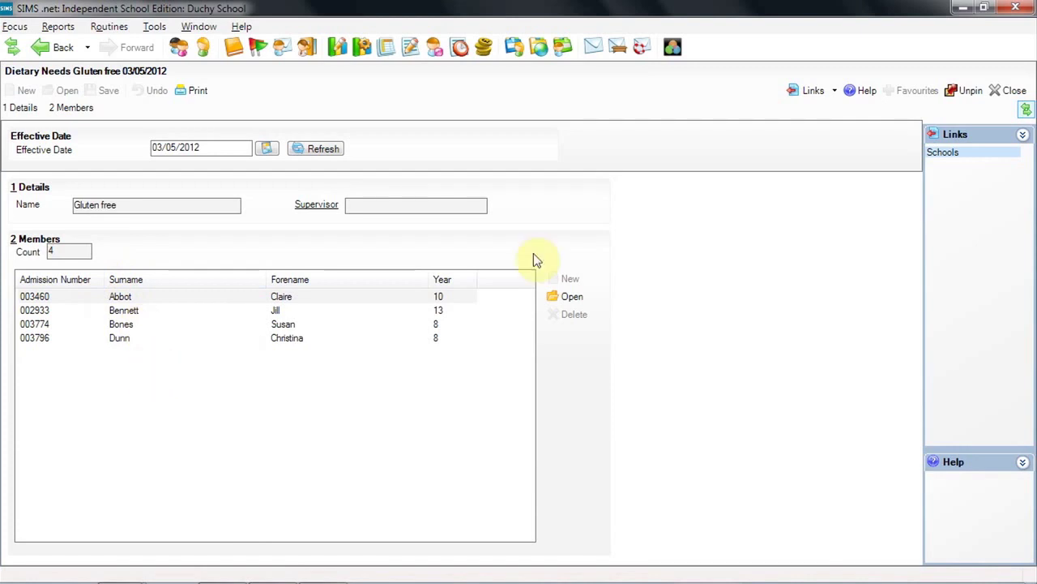
left_click(1017, 91)
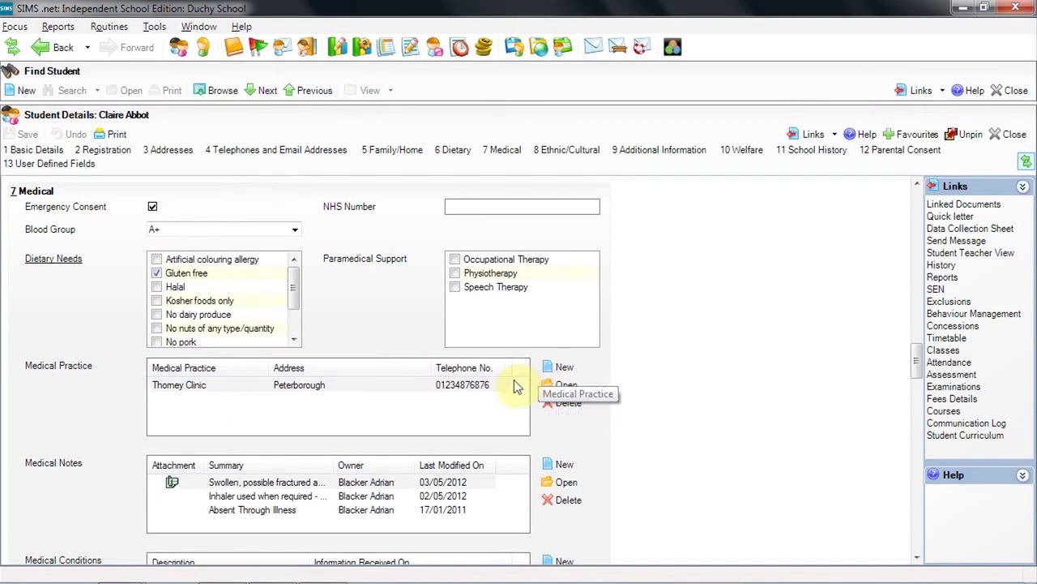
Open the student's medical practice record, review its address and contact information, and close it without changes.
double_click(478, 383)
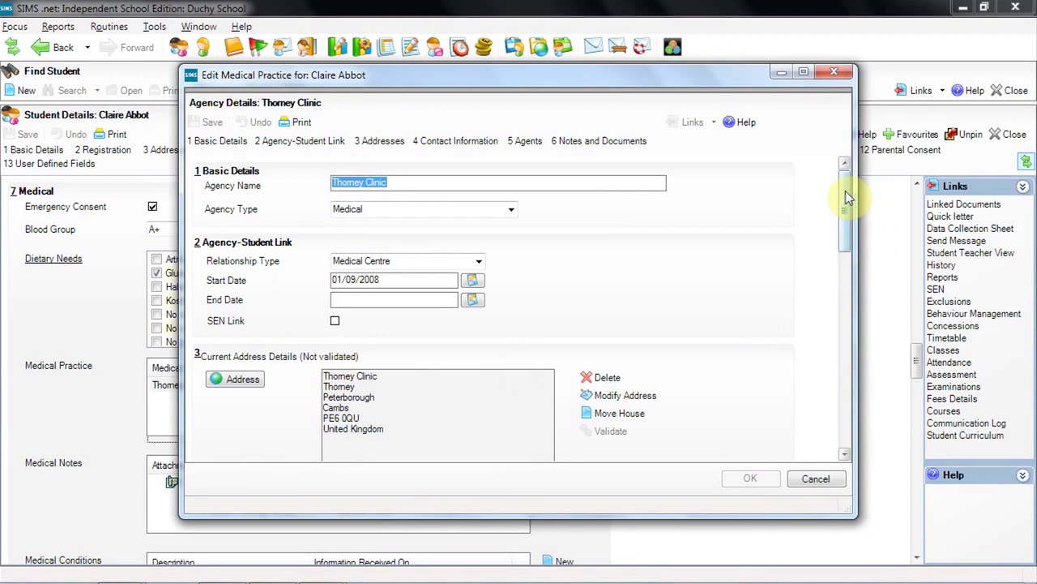
left_click_drag(845, 195, 851, 251)
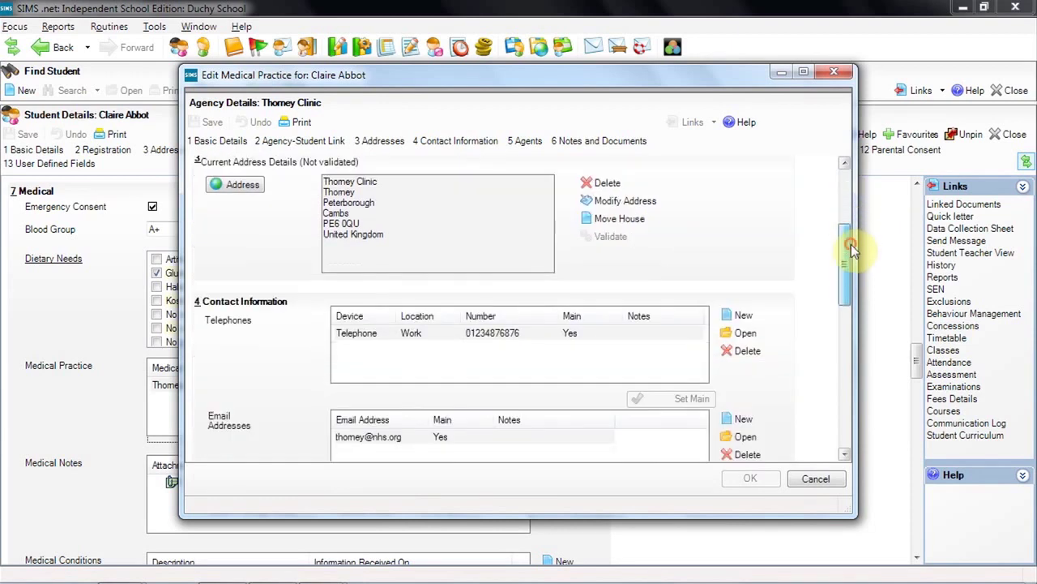
left_click(838, 73)
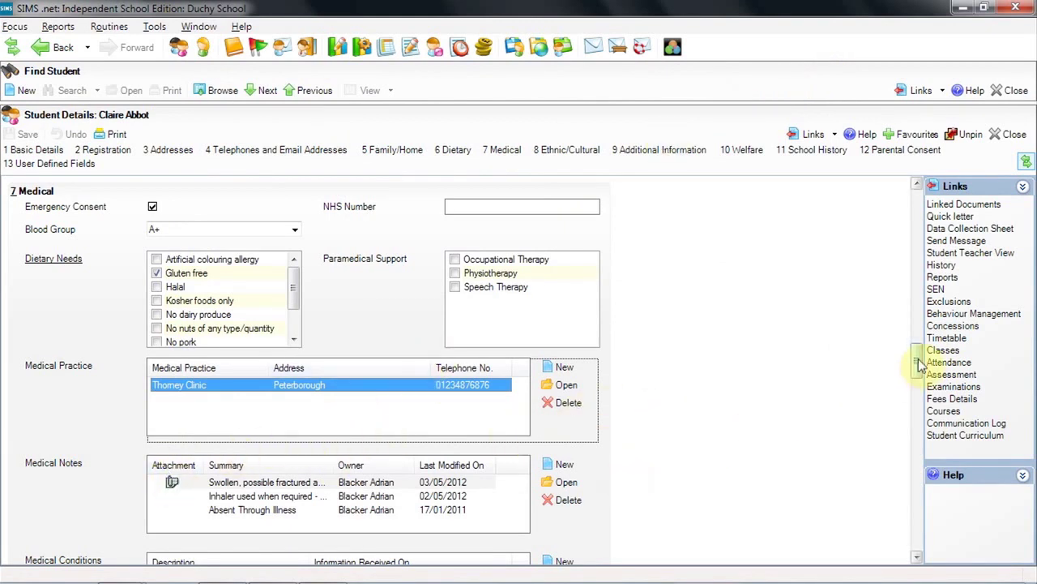
Open the swollen, possible fractured ankle medical note, view its Fractured_Ankle.jpg attachment read-only, and close both.
left_click_drag(917, 359, 919, 382)
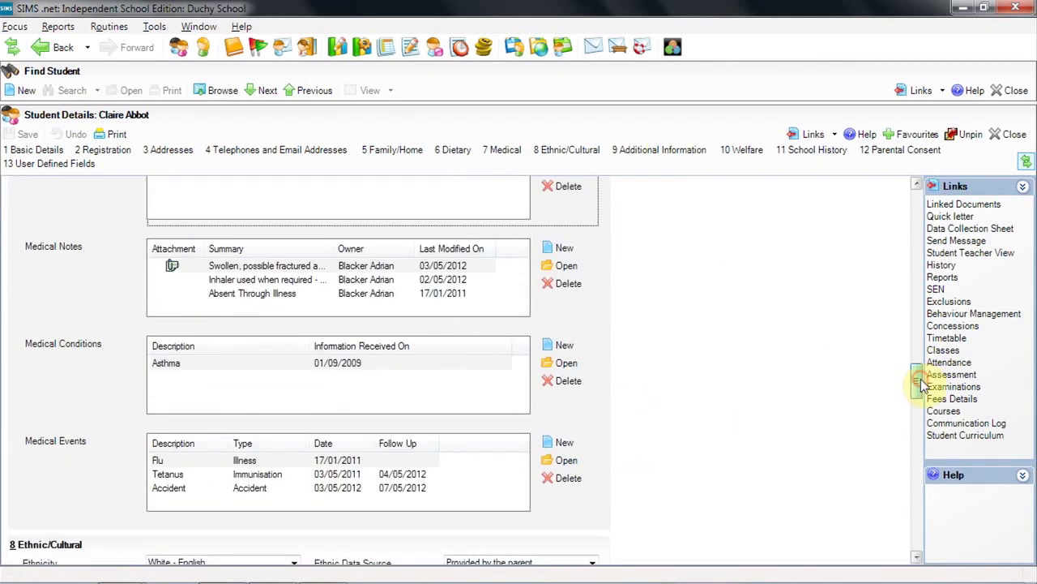
left_click(275, 266)
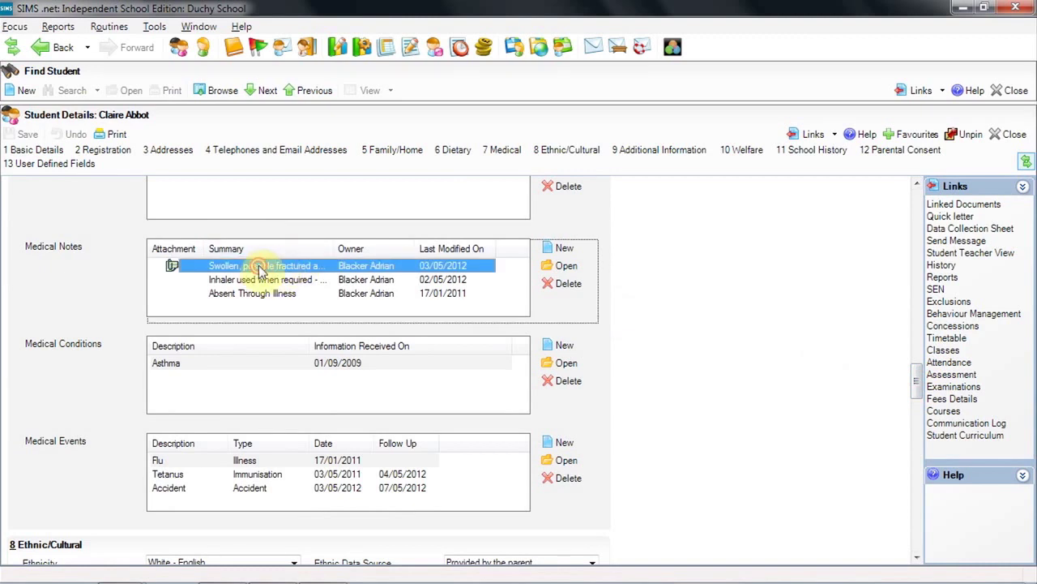
double_click(258, 269)
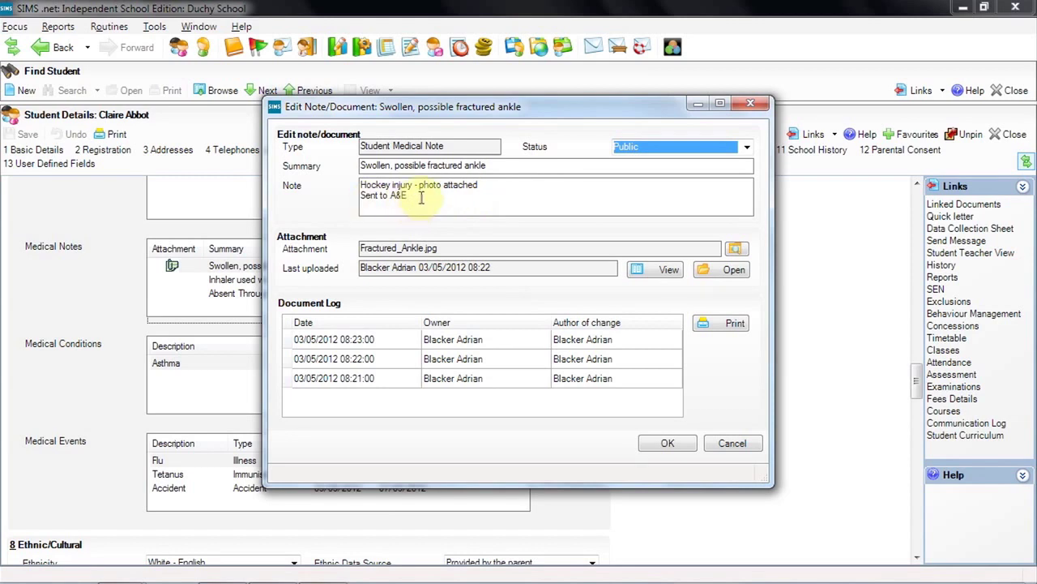
left_click(658, 274)
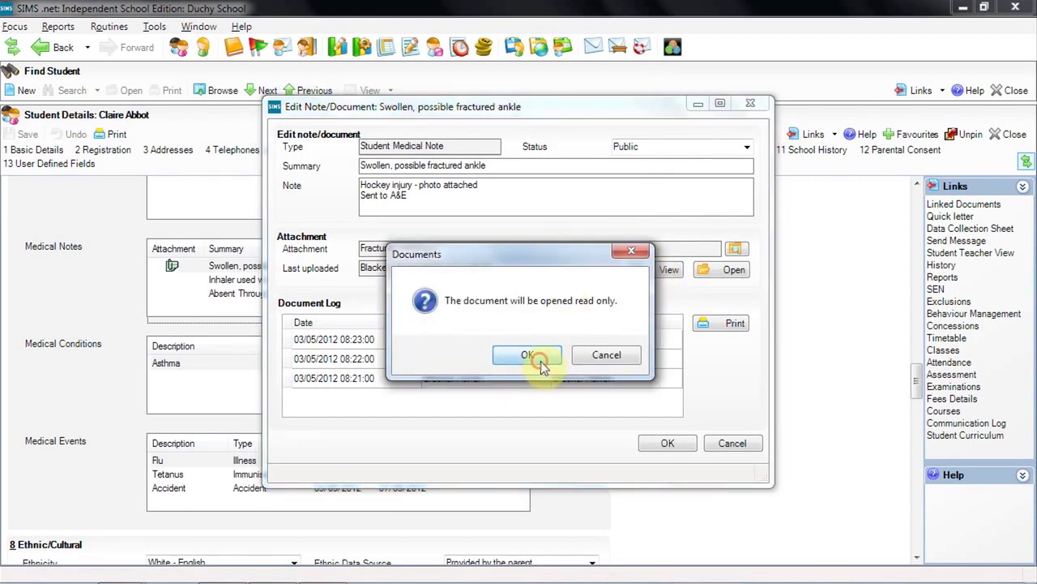
left_click(533, 358)
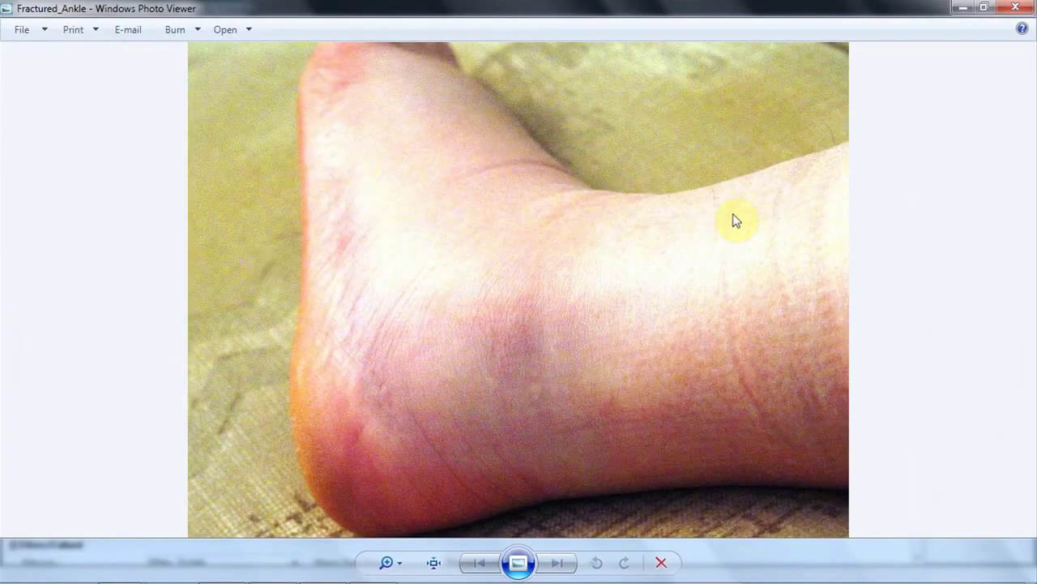
left_click(1018, 7)
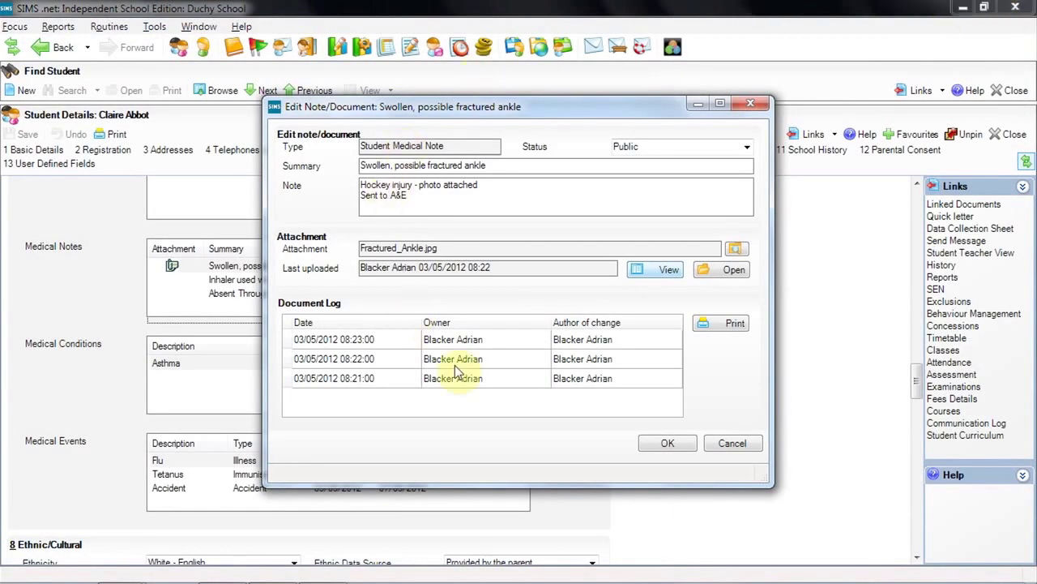
left_click(667, 444)
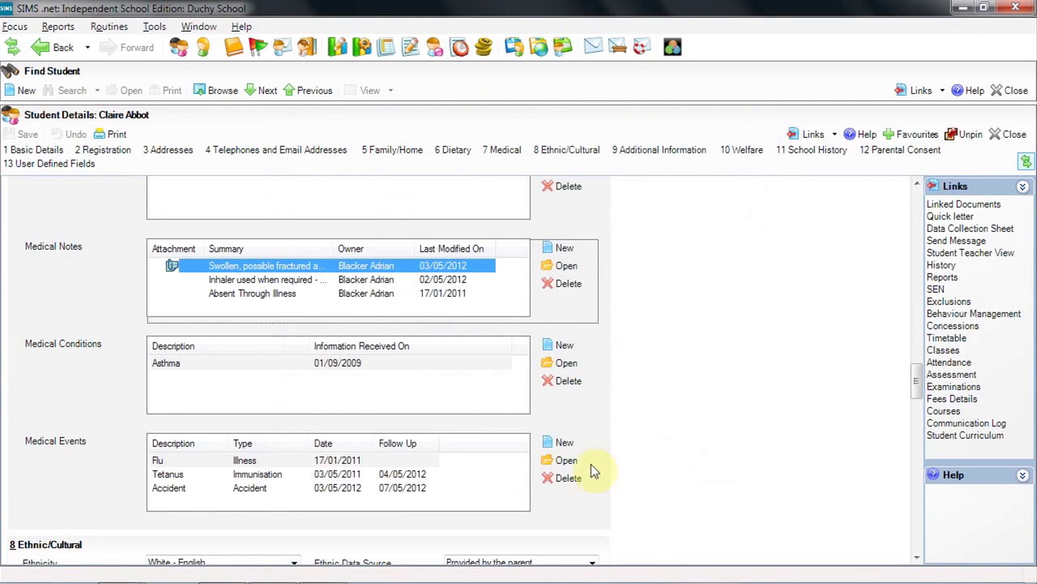
Open the student's Asthma medical condition, look through the available condition types, and cancel without changing it.
left_click(477, 365)
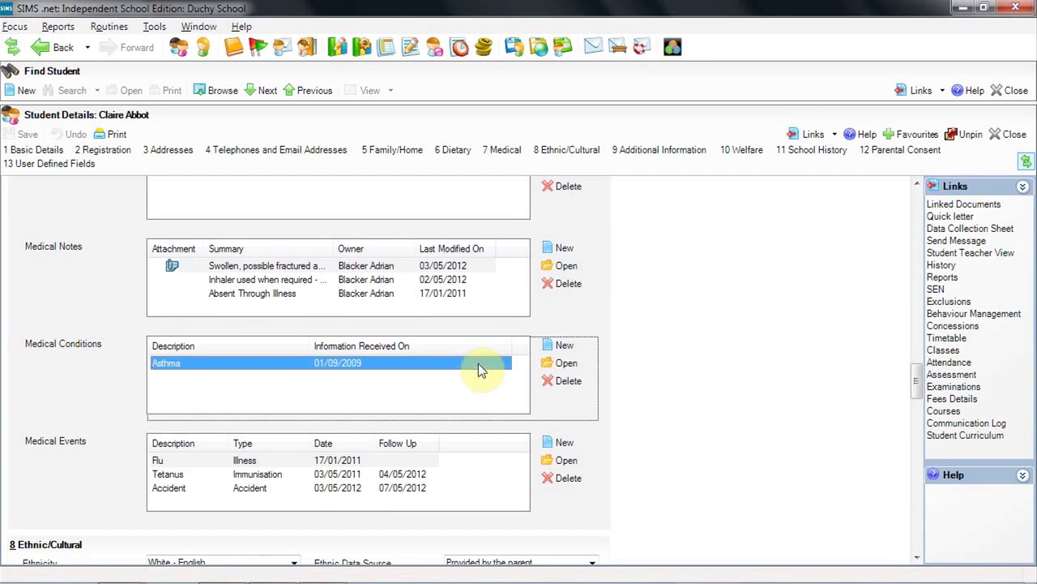
left_click(564, 362)
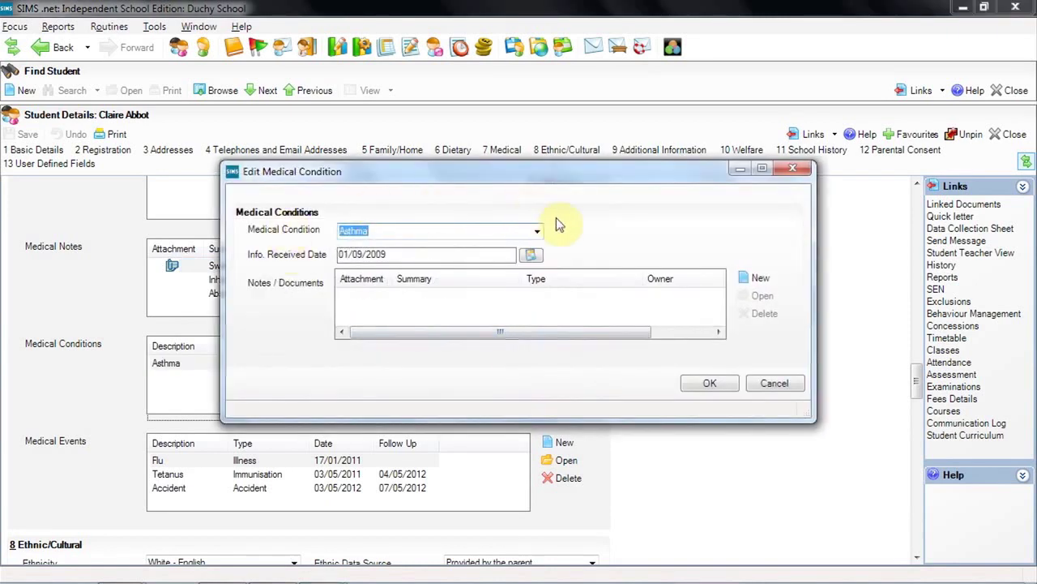
left_click(537, 232)
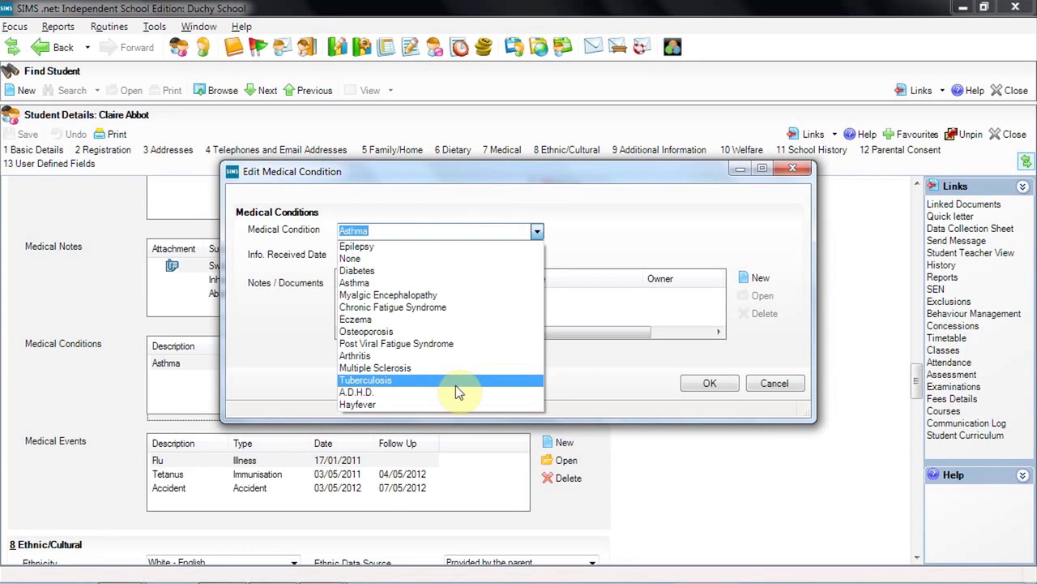
left_click(589, 363)
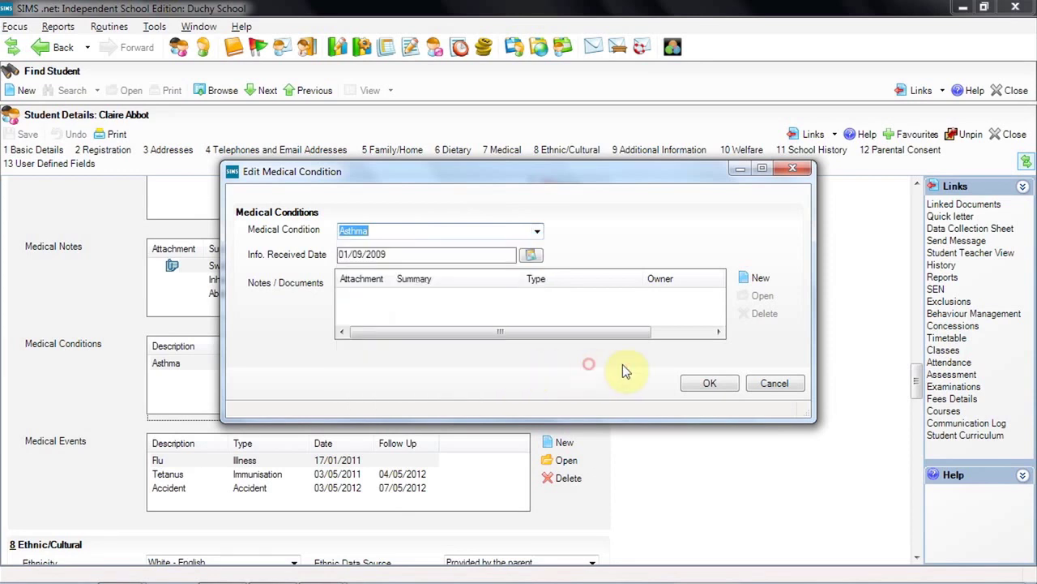
left_click(775, 383)
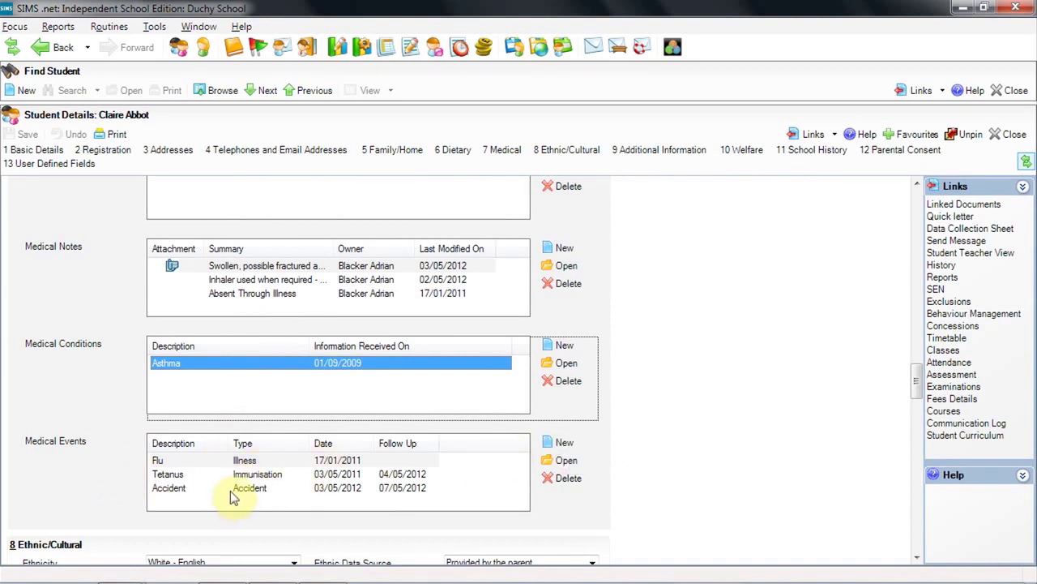
Check the Tetanus immunisation entry and its follow-up date in Medical Events, and close the student search and record.
left_click(270, 478)
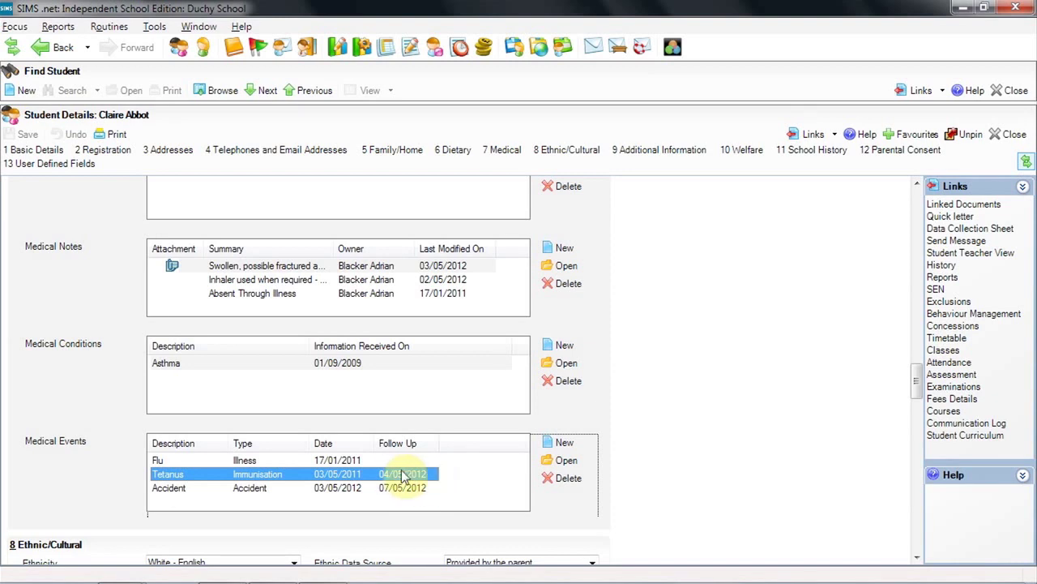
left_click(1015, 90)
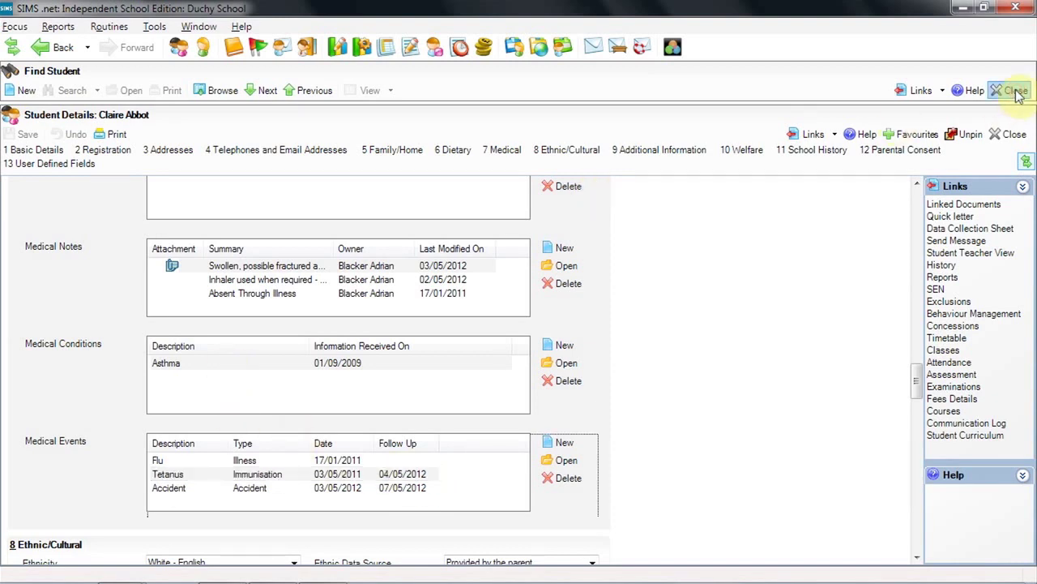
Open the alert reminder setup, check the Medical Events reminder's active status and days in advance, and close it.
left_click(15, 26)
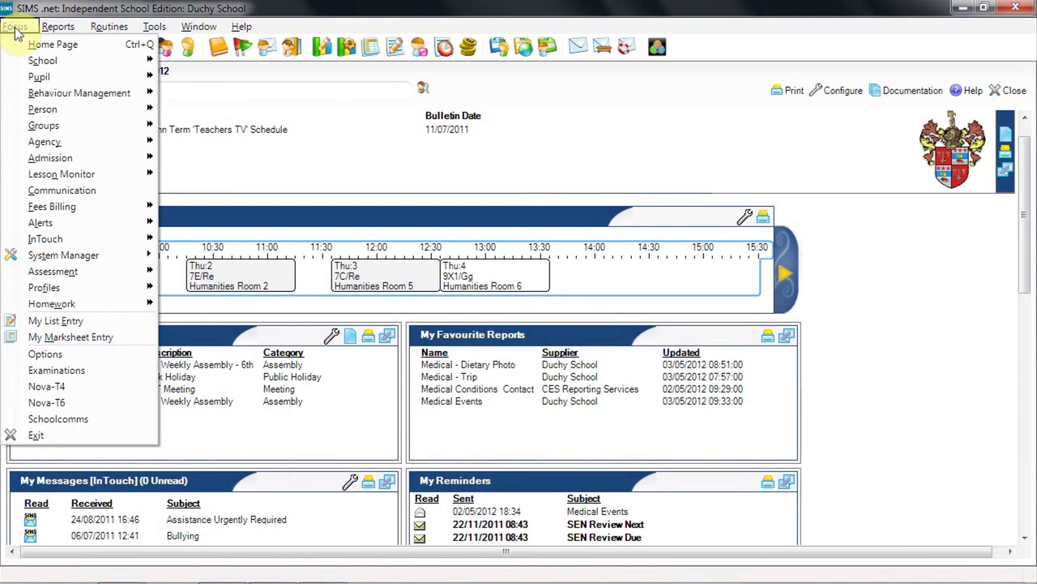
mouse_move(58, 226)
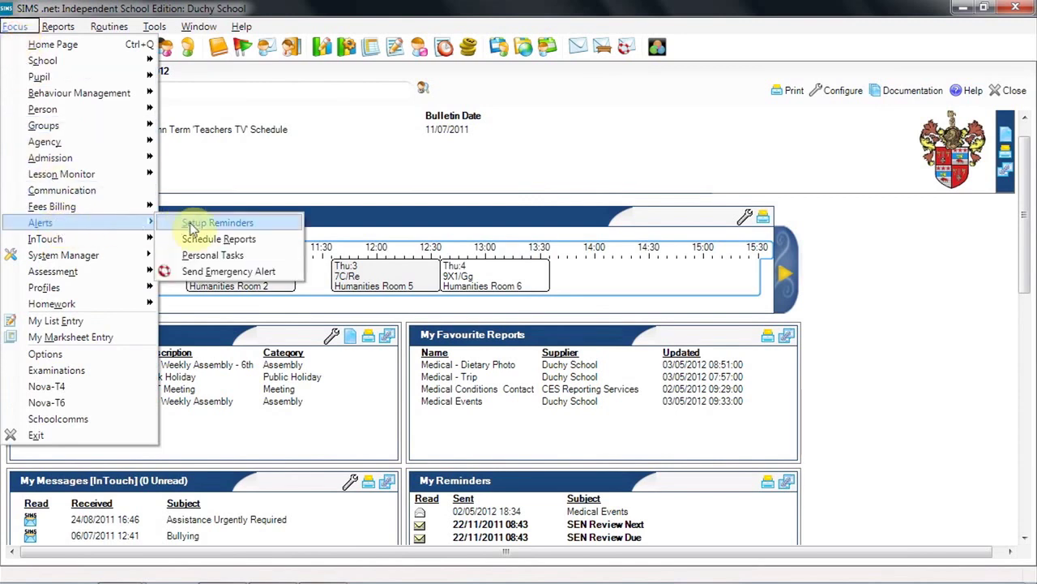
left_click(243, 224)
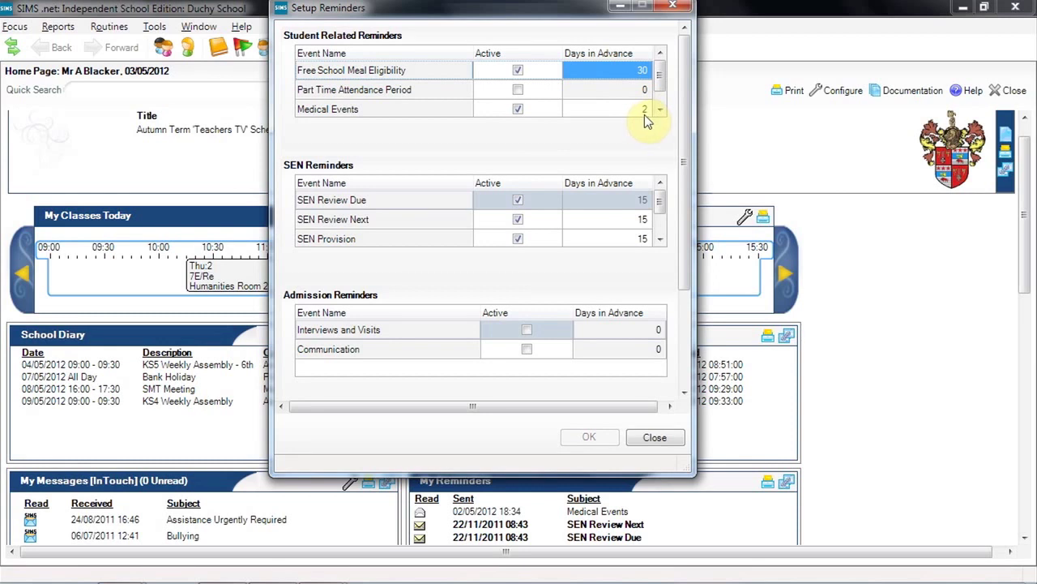
left_click(684, 9)
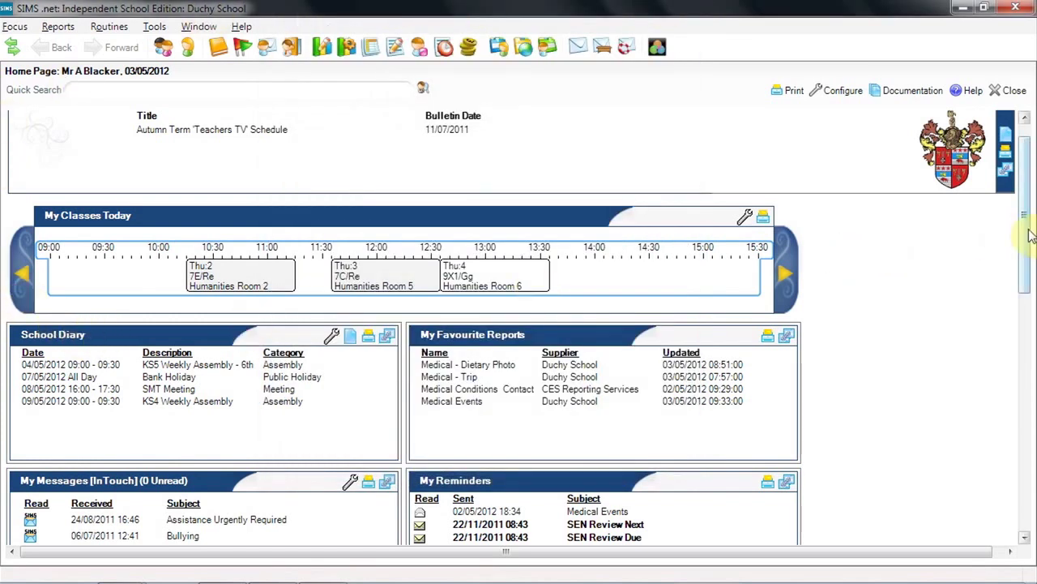
Open the Medical Events reminder from My Reminders on the home page, read its details, and close it.
left_click_drag(1029, 237, 1021, 273)
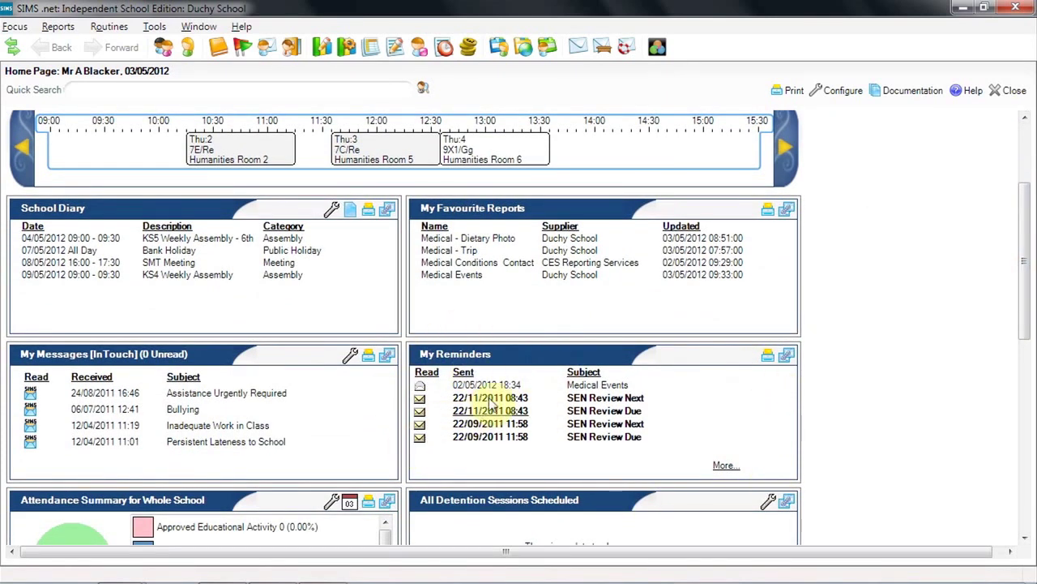
left_click(602, 385)
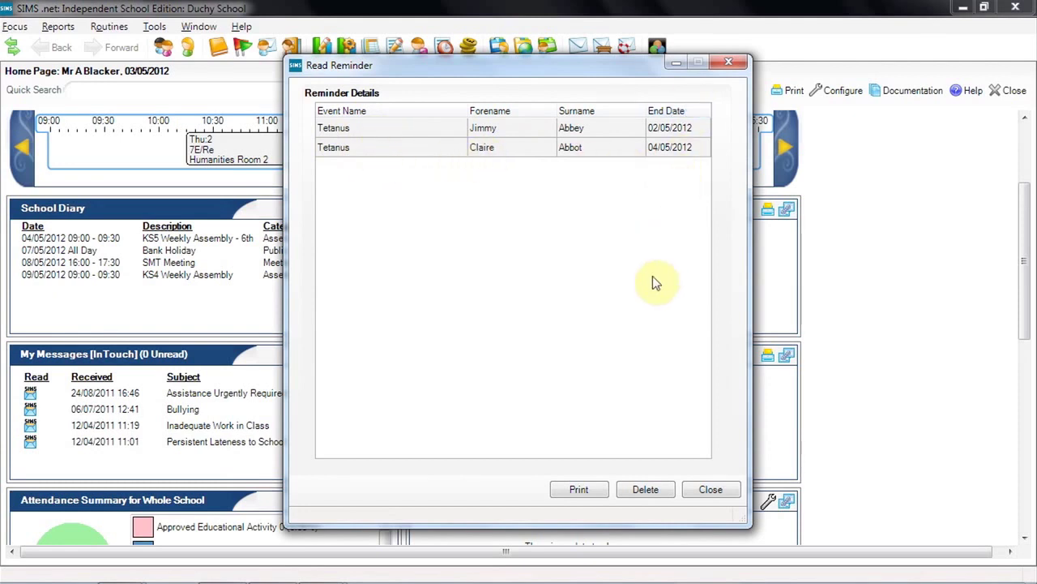
left_click(712, 490)
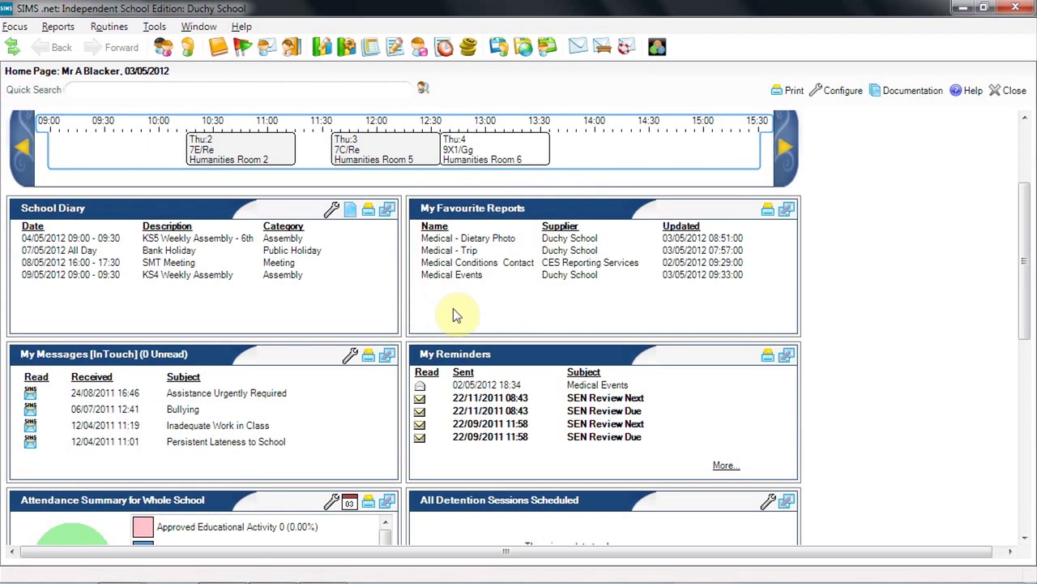
Open the report browser and show the Student-focus reports starting at the letter M.
left_click(59, 27)
left_click(77, 42)
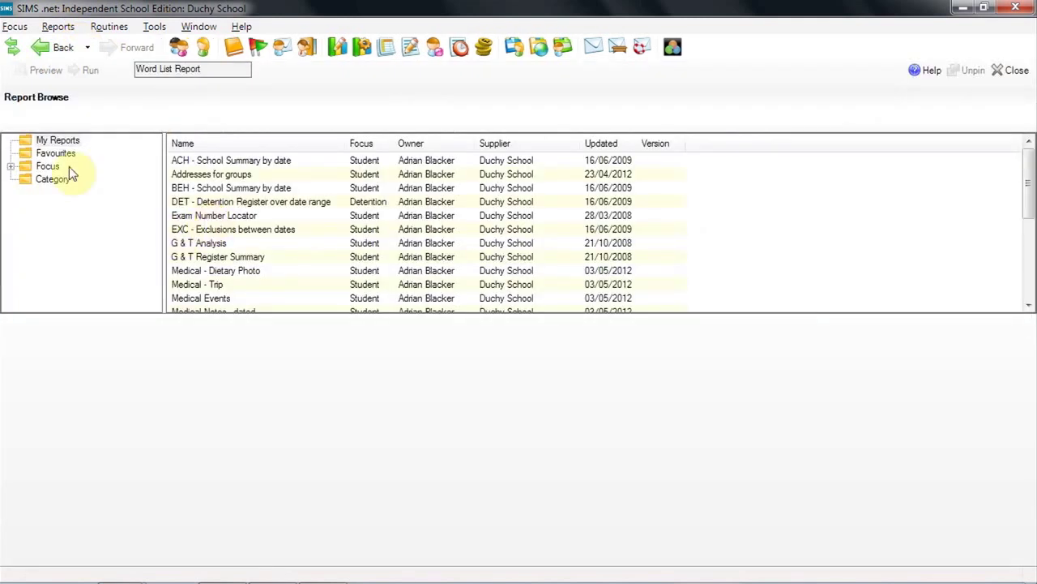
left_click(12, 167)
left_click(65, 153)
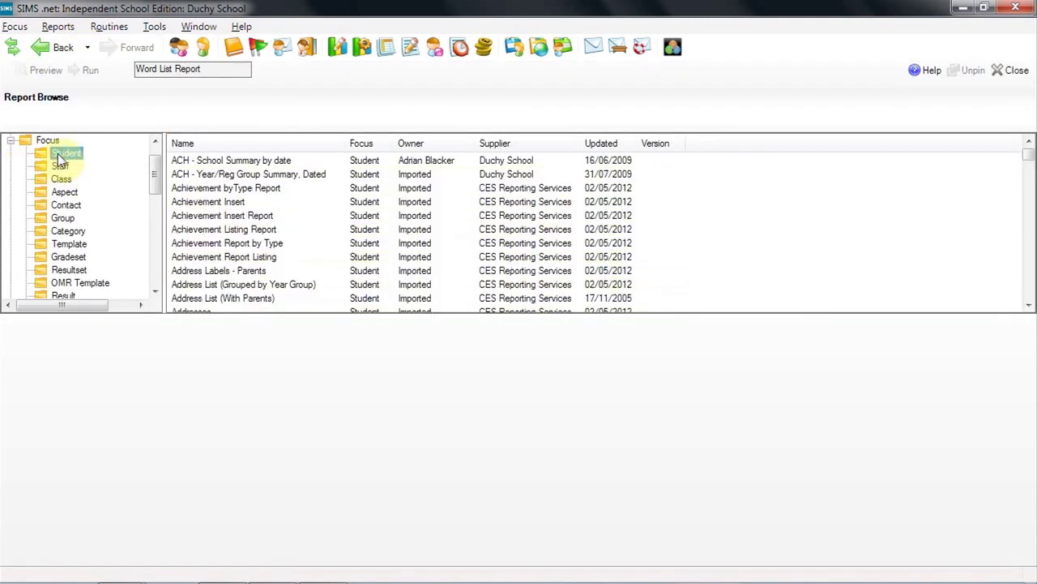
left_click(244, 257)
key("m")
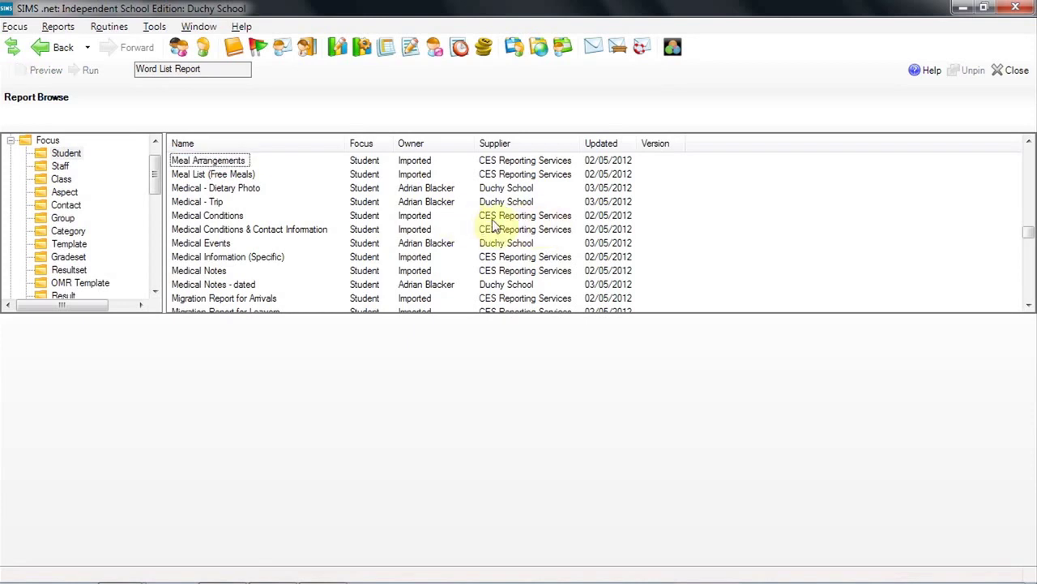
Run the Medical Conditions & Contact Information report for Asthma, accepting all year and registration groups, and close the Word output after reviewing it.
left_click(203, 231)
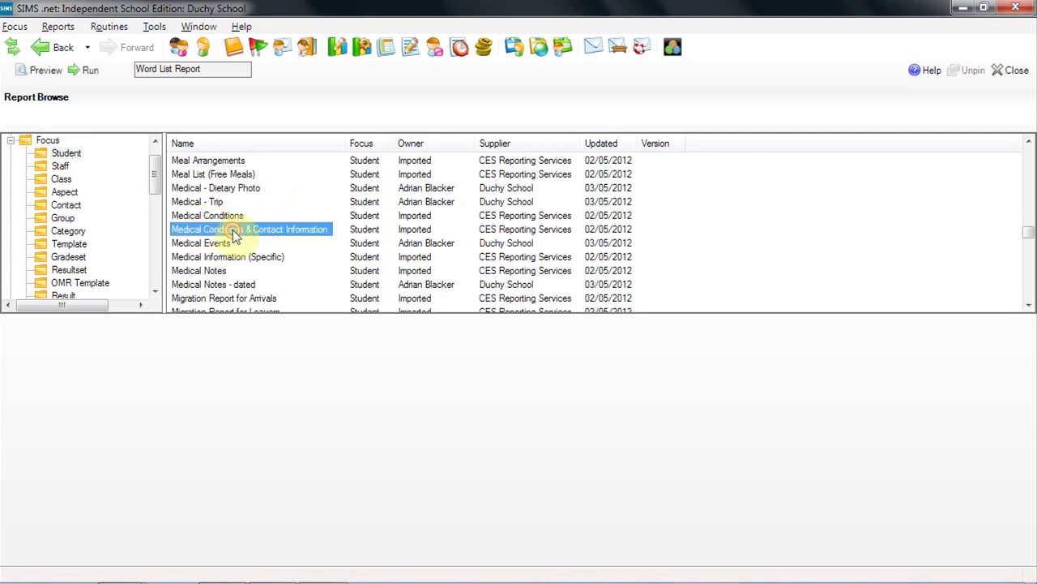
double_click(233, 230)
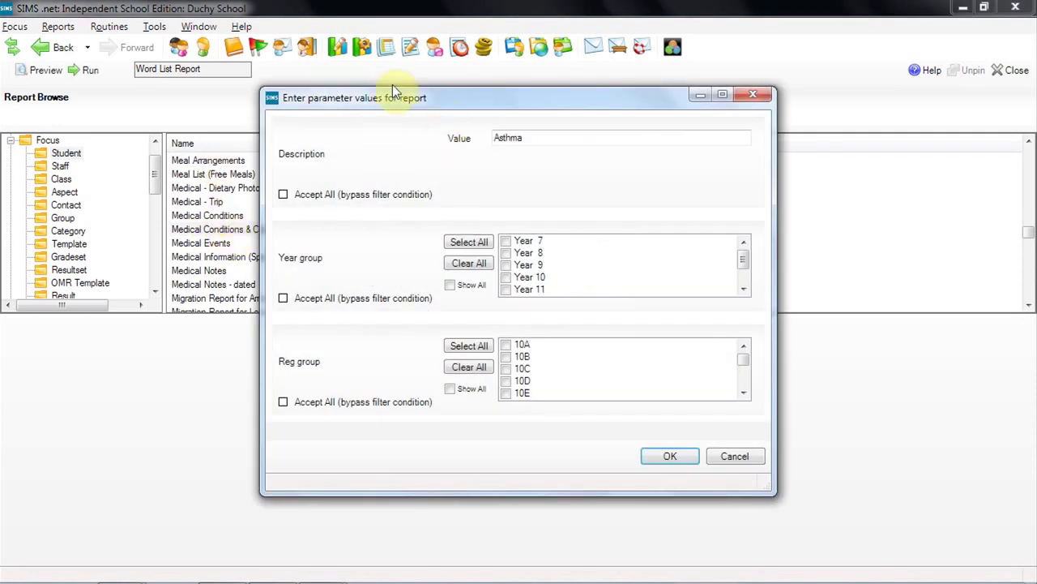
left_click_drag(392, 88, 486, 90)
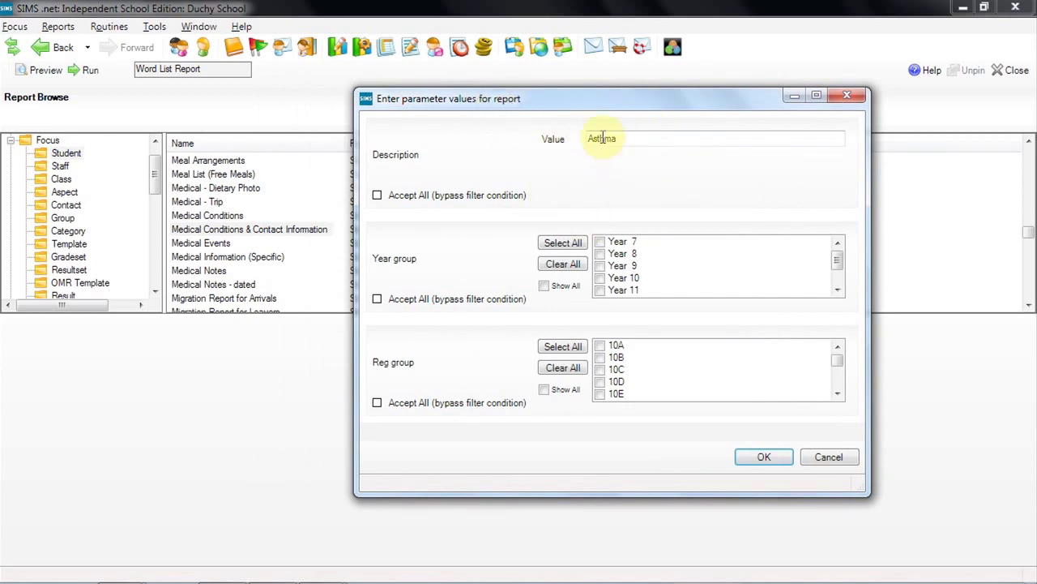
left_click(377, 299)
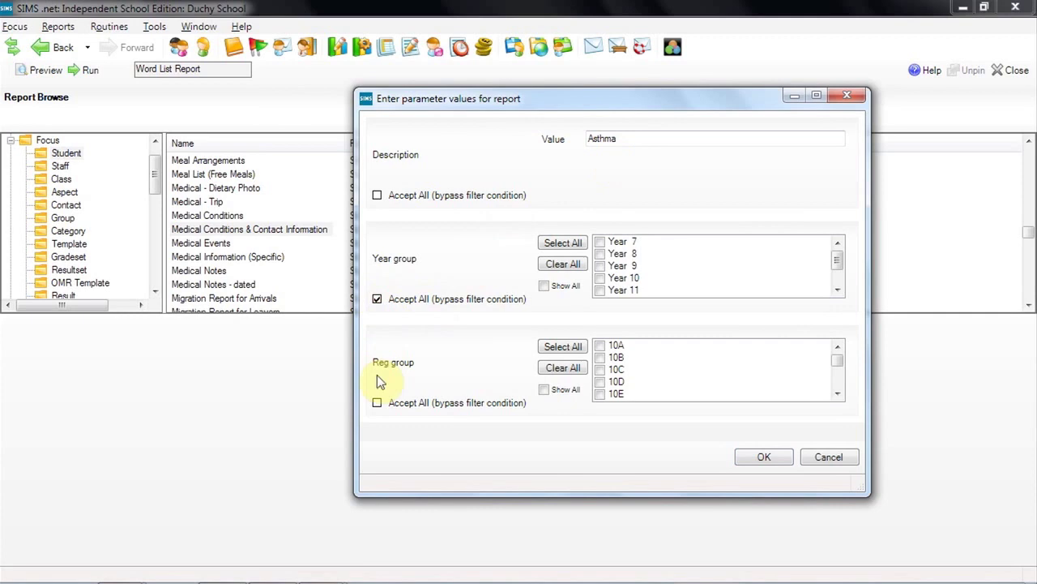
left_click(377, 403)
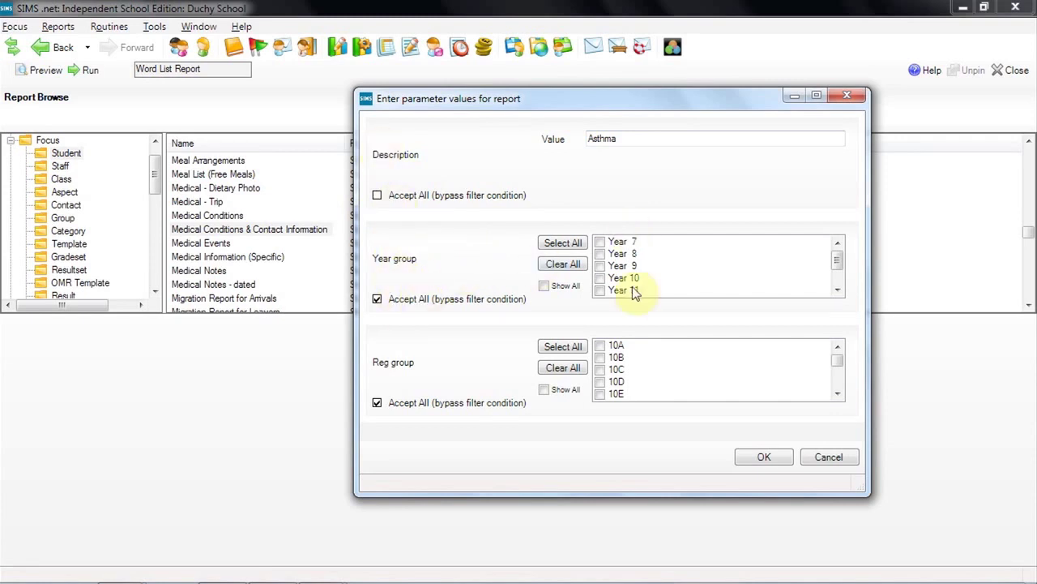
left_click(776, 458)
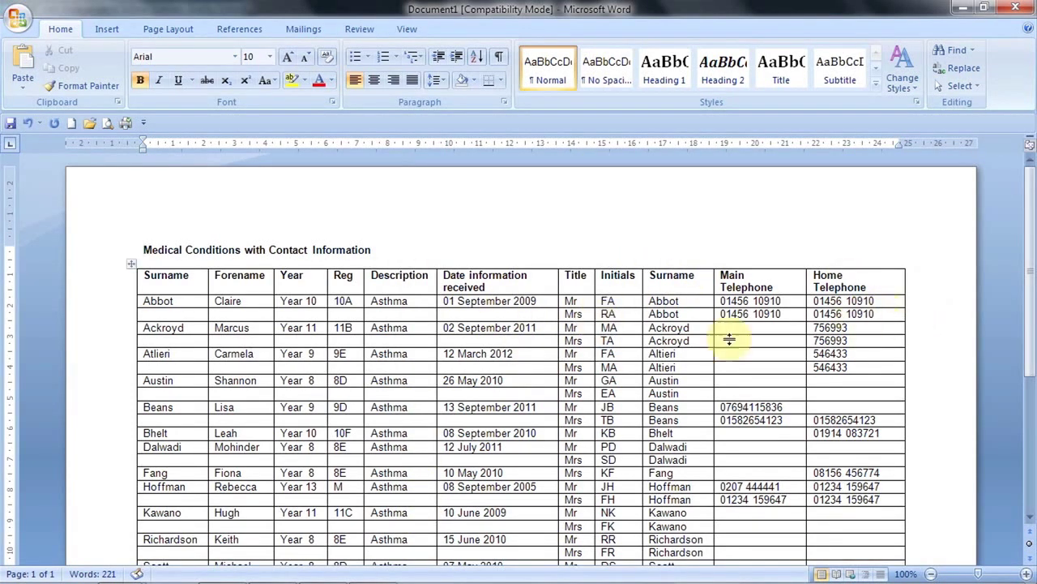
left_click(1018, 10)
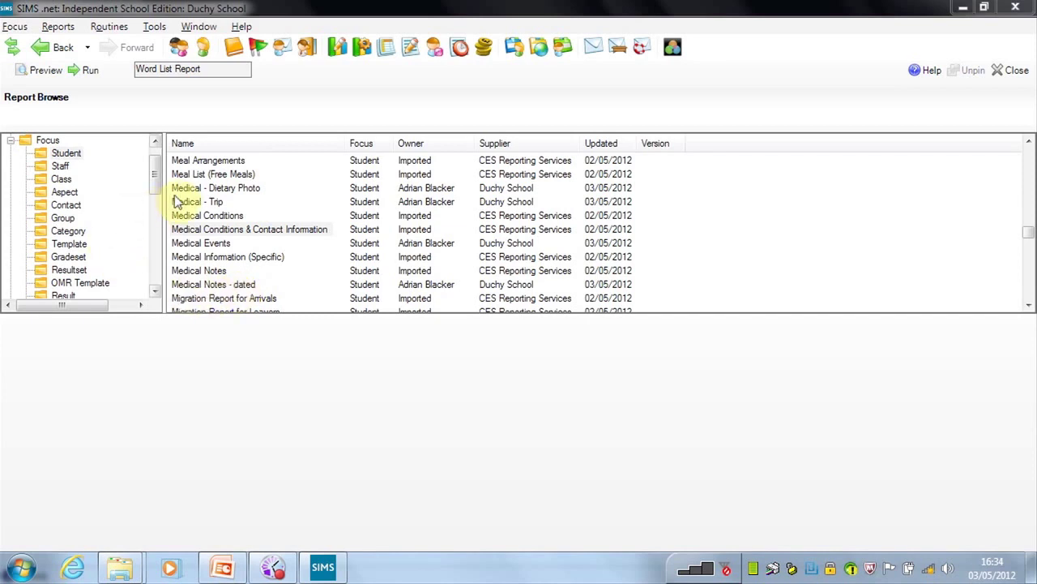
Run the Medical - Dietary Photo report.
left_click(201, 189)
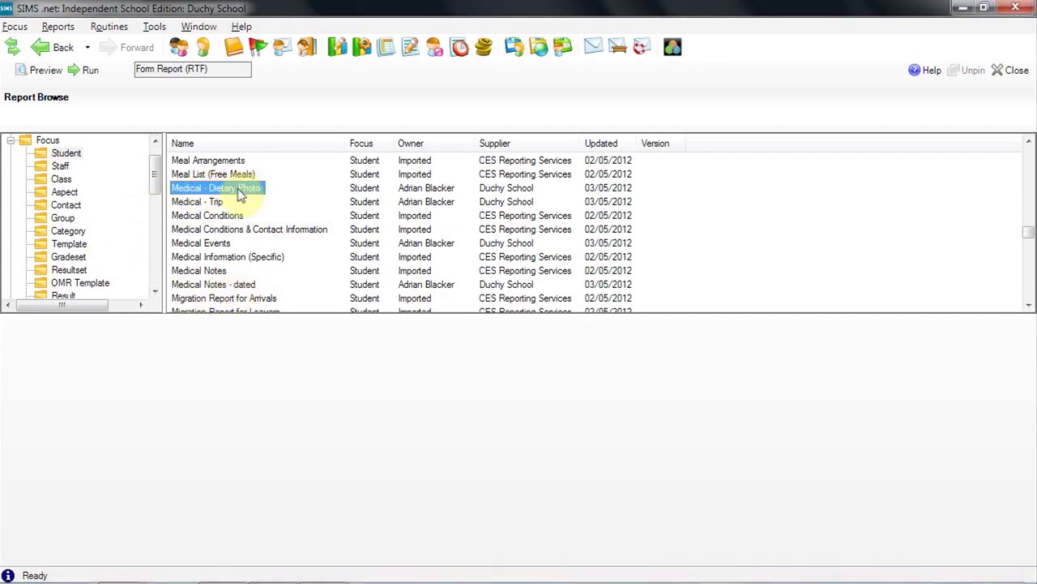
double_click(239, 188)
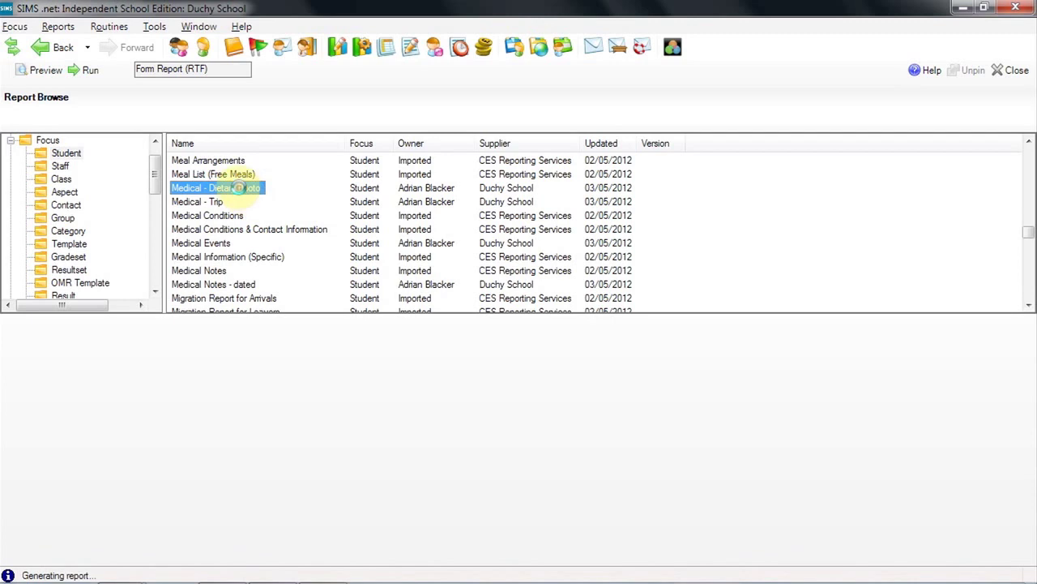